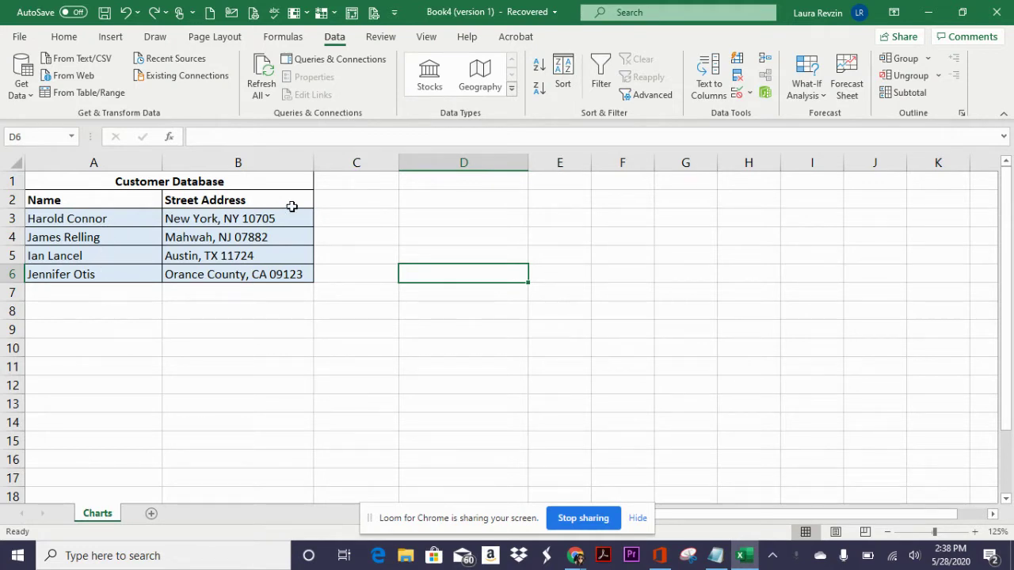
# - Split the addresses in B3:B6 with Text to Columns, delimited by comma only
pyautogui.moveTo(267, 215); pyautogui.dragTo(275, 276)
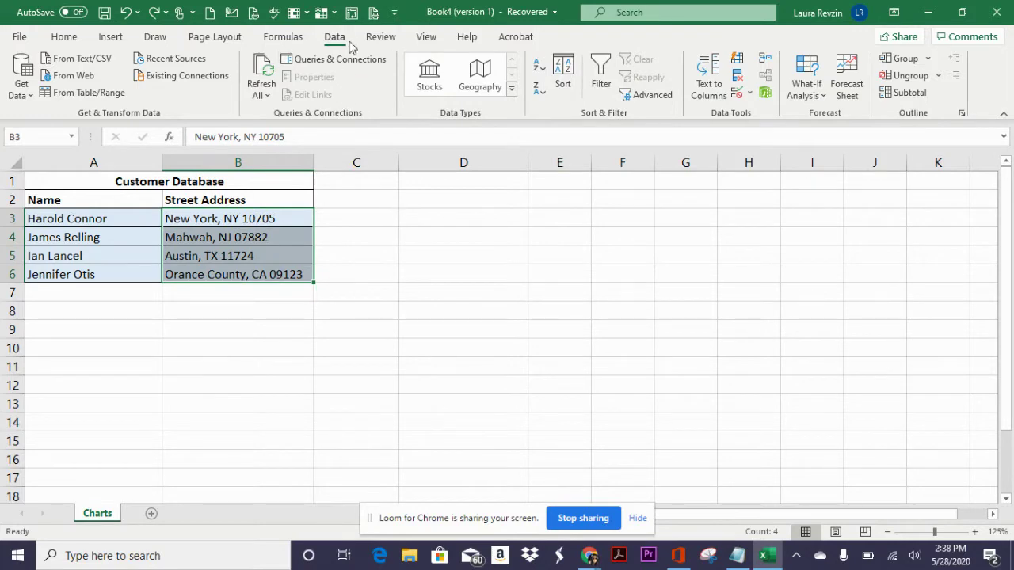
pyautogui.click(708, 85)
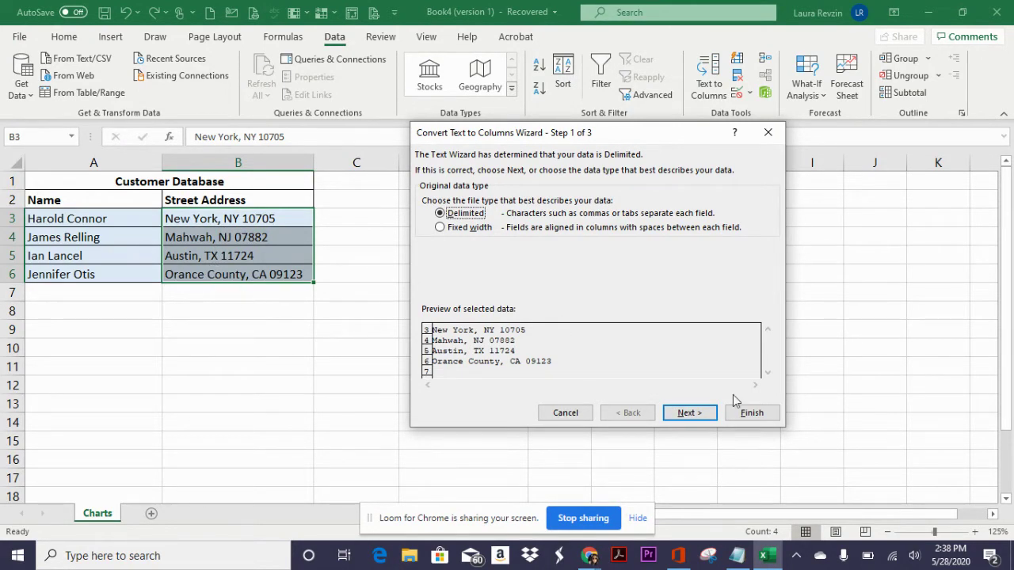
pyautogui.click(689, 413)
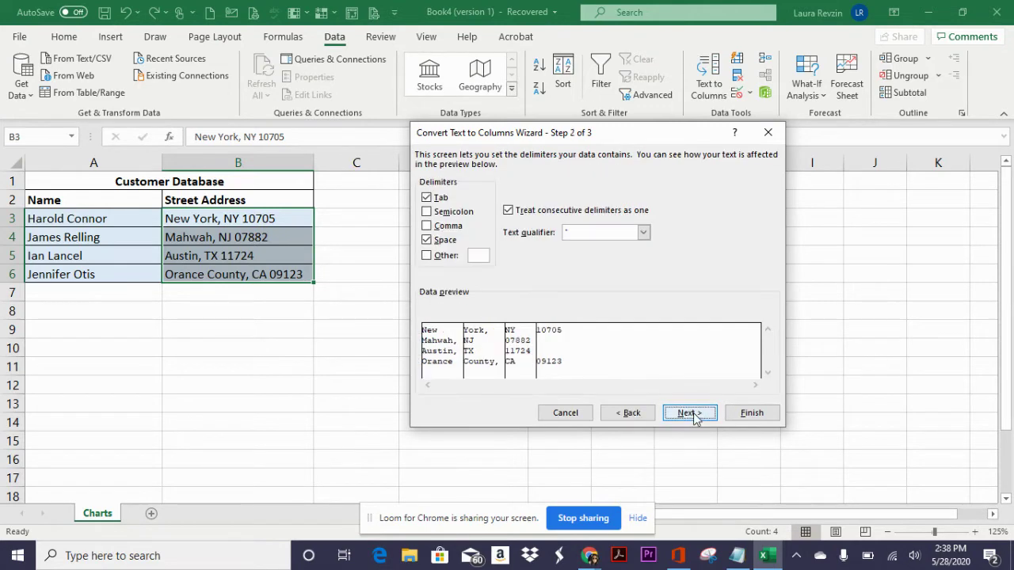
pyautogui.click(426, 240)
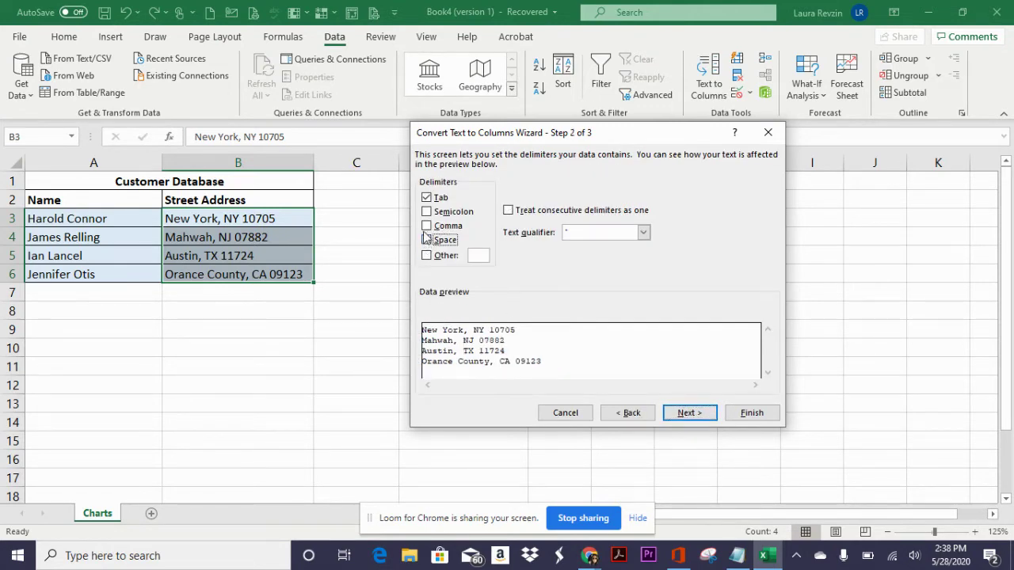
pyautogui.click(426, 226)
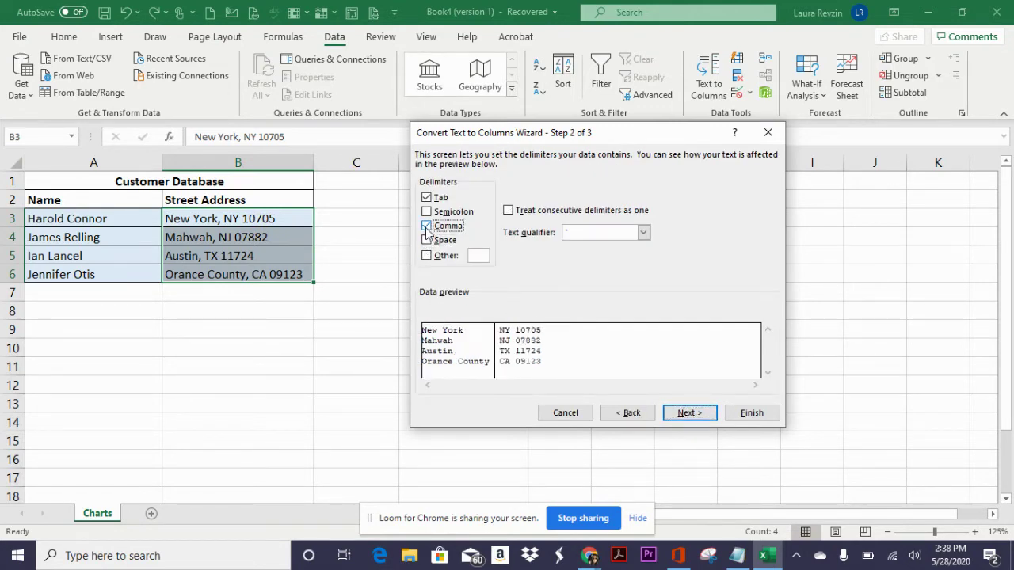
pyautogui.click(700, 413)
pyautogui.click(747, 414)
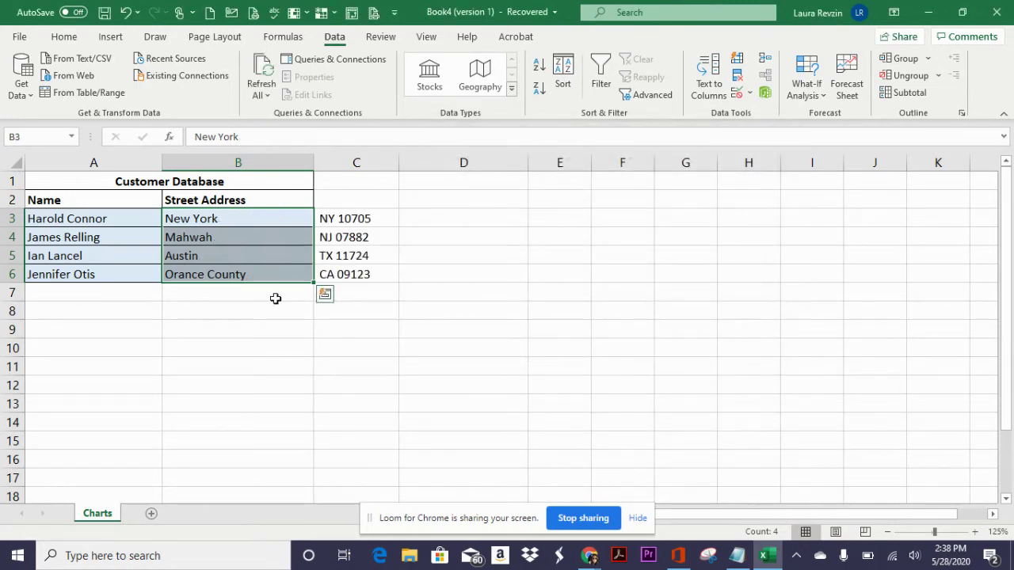
# - Rename the Street Address header in B2 to City
pyautogui.click(273, 200)
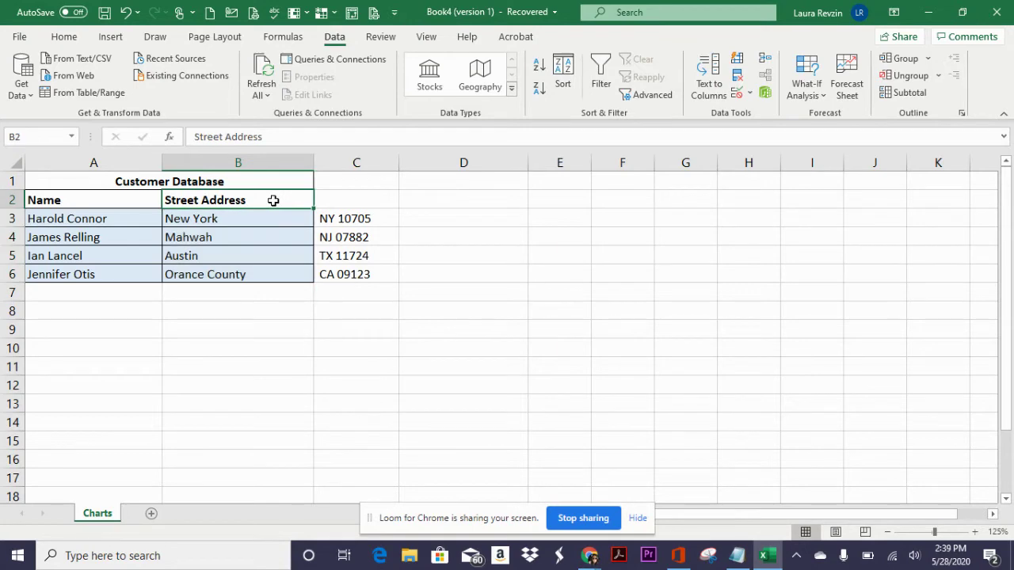
pyautogui.write('City')
pyautogui.press('Return')
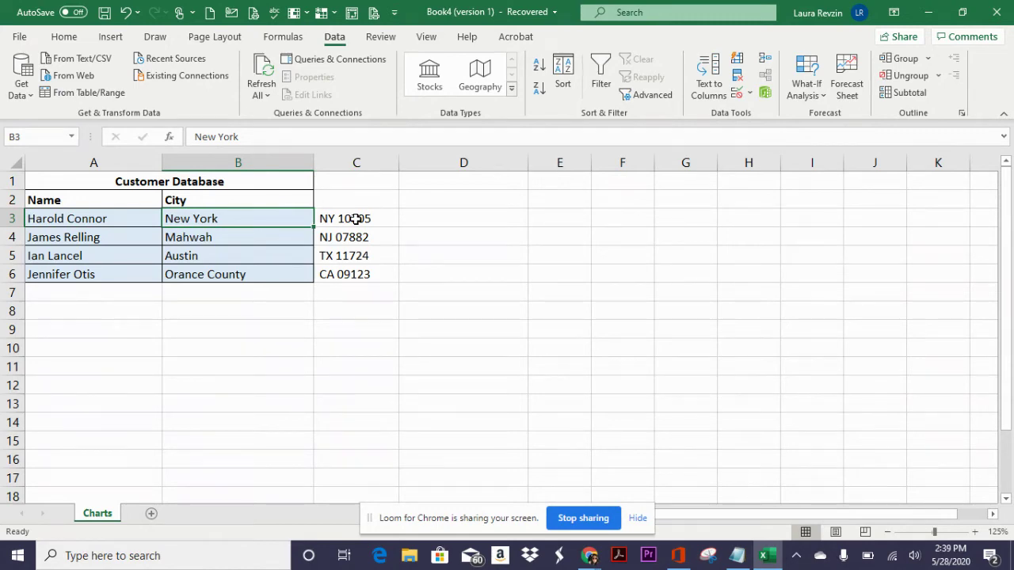
# - Split the state and ZIP entries in C3:C6 with Text to Columns, delimited by space only
pyautogui.moveTo(355, 219); pyautogui.dragTo(361, 276)
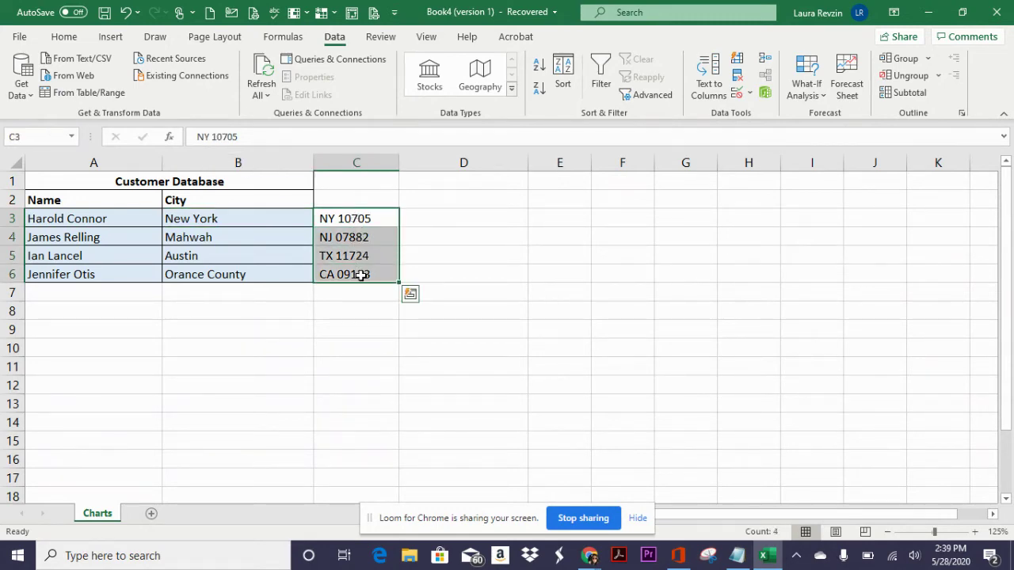
pyautogui.click(708, 80)
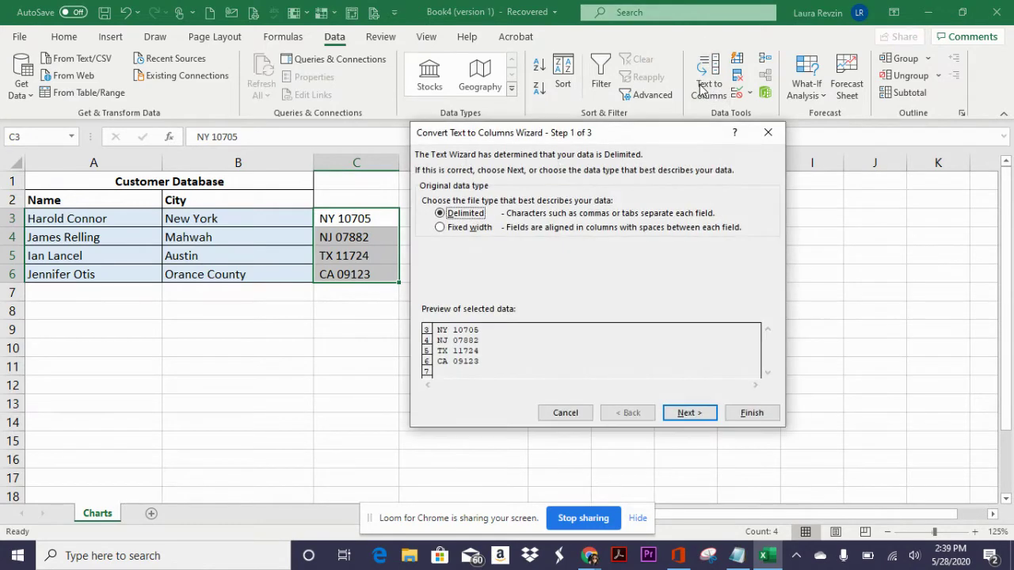
pyautogui.click(689, 413)
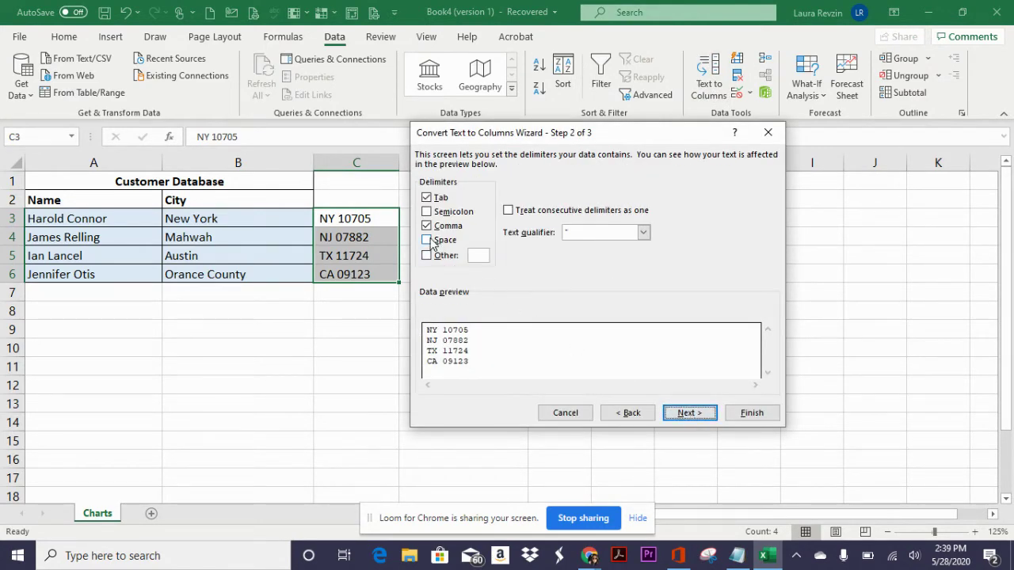
pyautogui.click(427, 240)
pyautogui.click(427, 226)
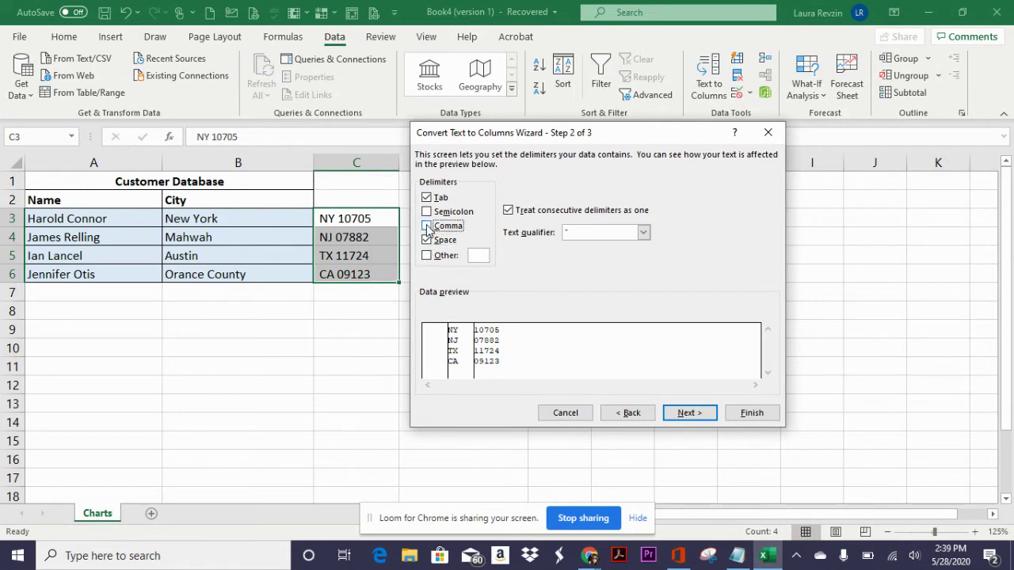
pyautogui.click(690, 415)
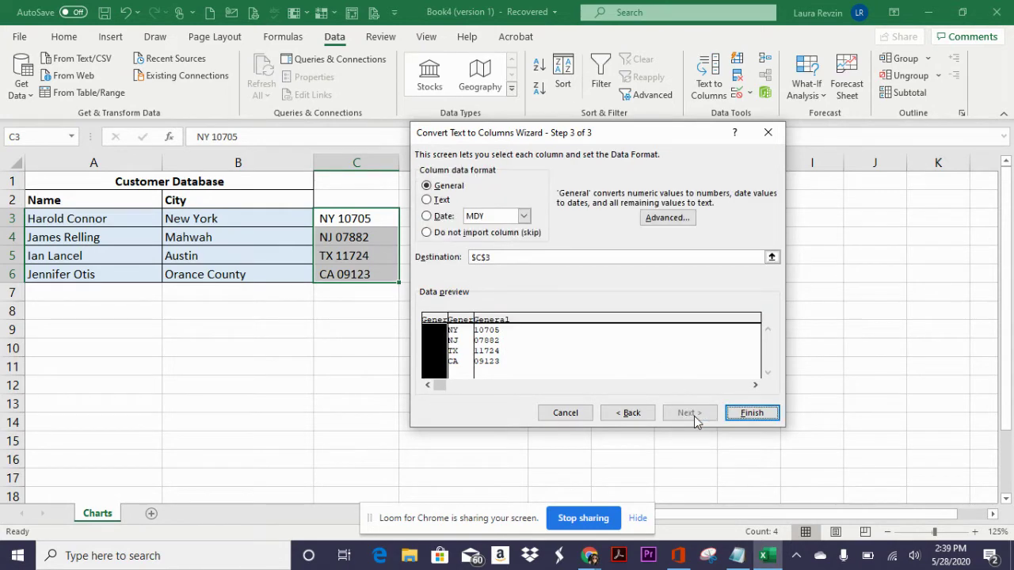
pyautogui.click(752, 413)
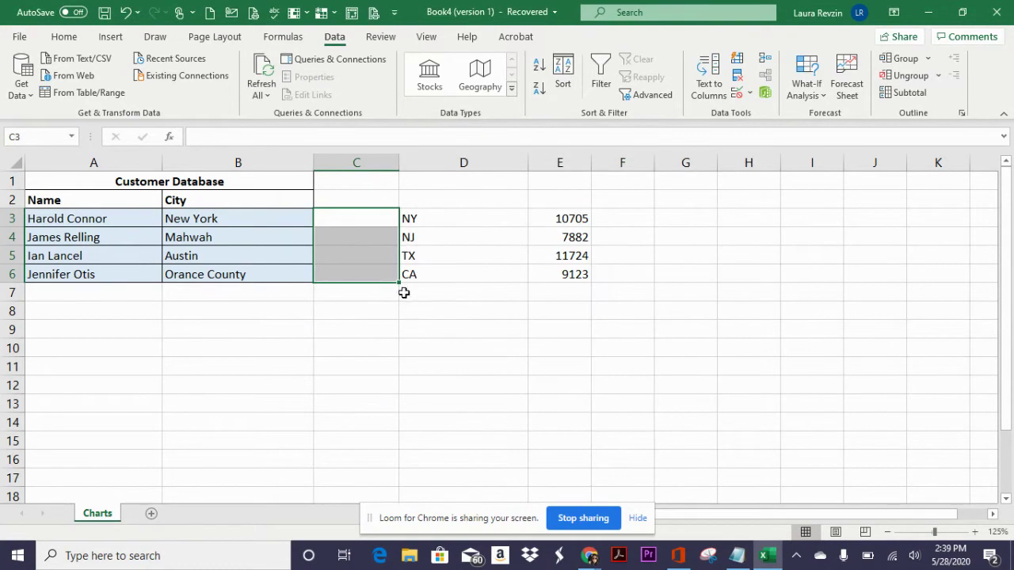
# - Delete the empty column C so the states shift into it
pyautogui.click(388, 326)
pyautogui.rightClick(361, 167)
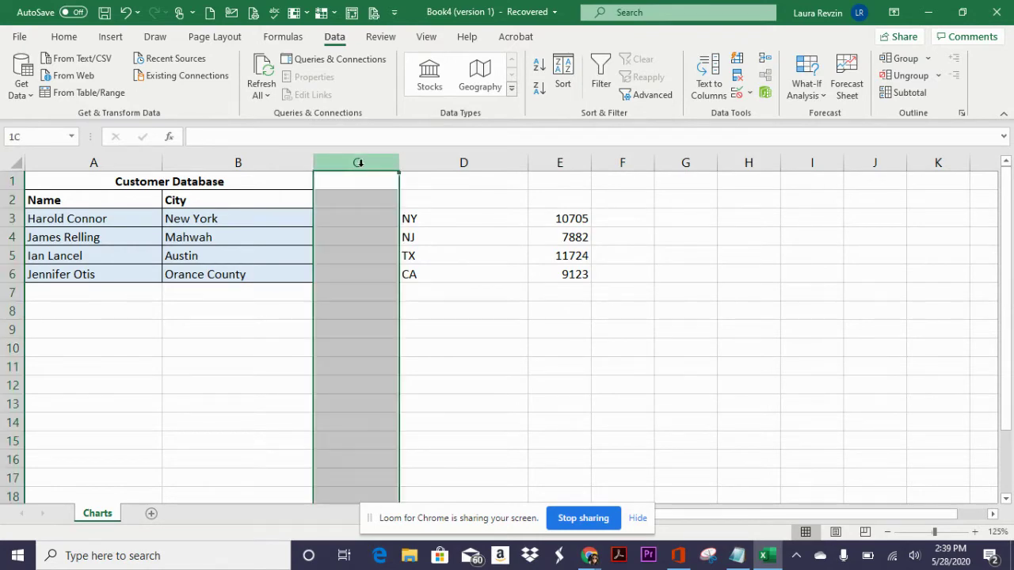
pyautogui.click(402, 311)
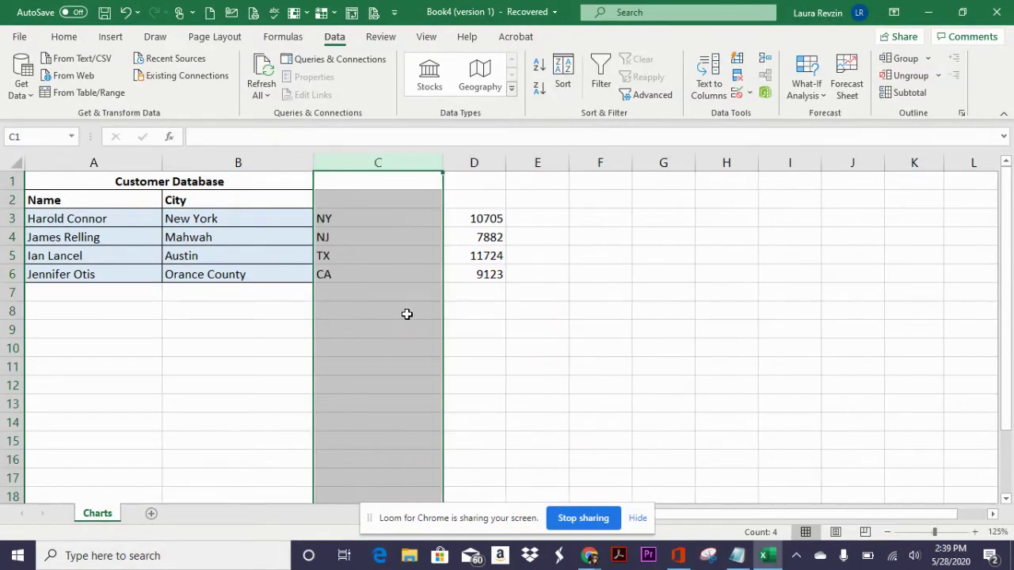
# - Enter the headers State in C2 and Zip Code in D2
pyautogui.click(346, 199)
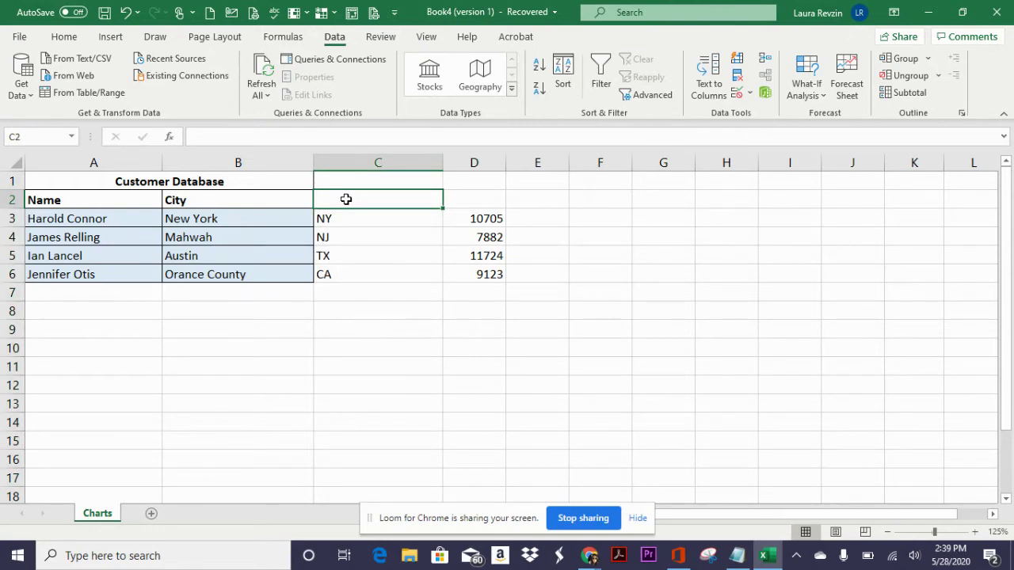
pyautogui.write('State')
pyautogui.press('Tab')
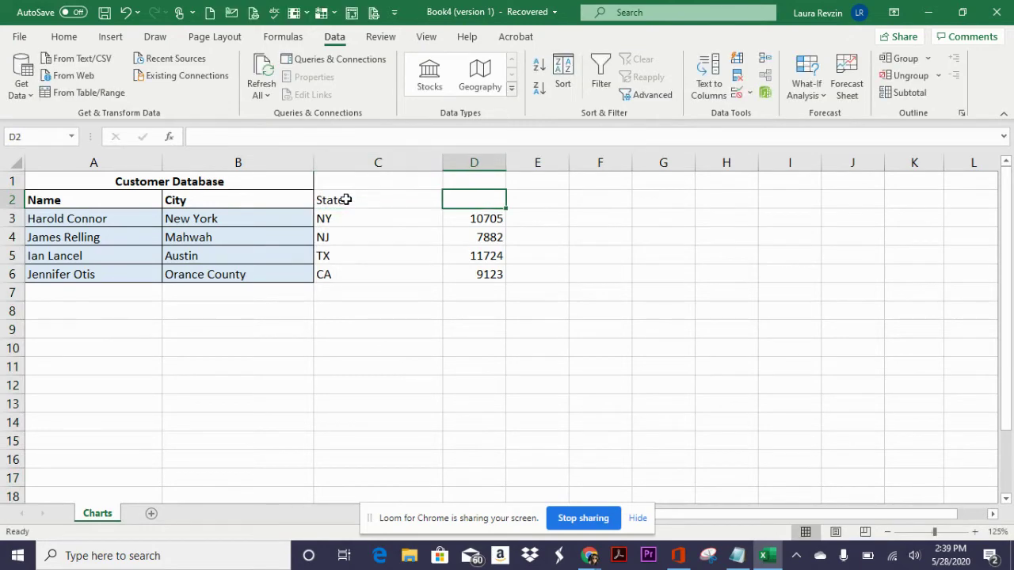
pyautogui.write('Zip Co')
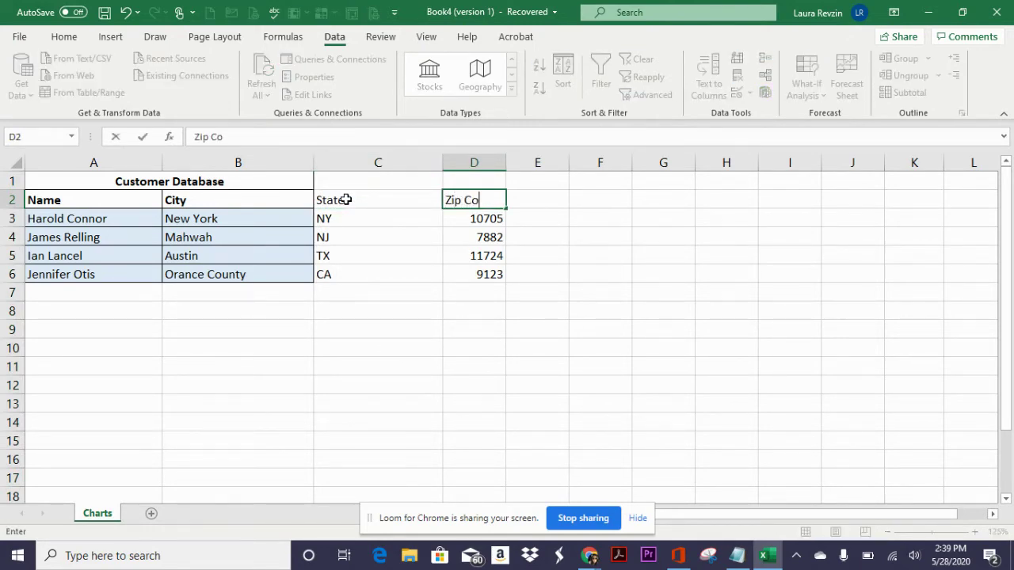
pyautogui.write('de')
pyautogui.press('Return')
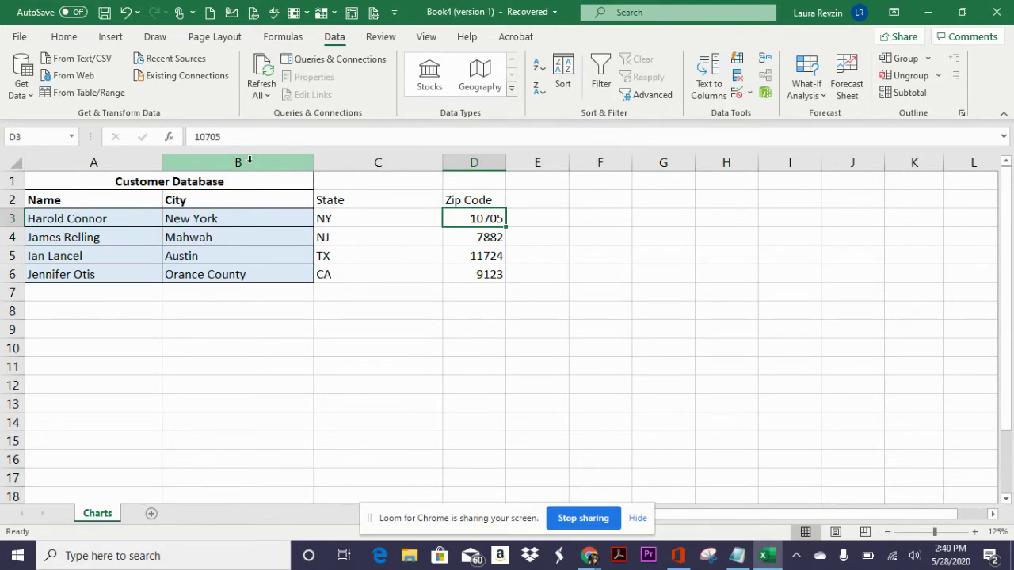
# - Insert two blank columns before the City column
pyautogui.moveTo(249, 160)
pyautogui.mouseDown()
pyautogui.moveTo(272, 167)
pyautogui.moveTo(349, 151)
pyautogui.mouseUp()
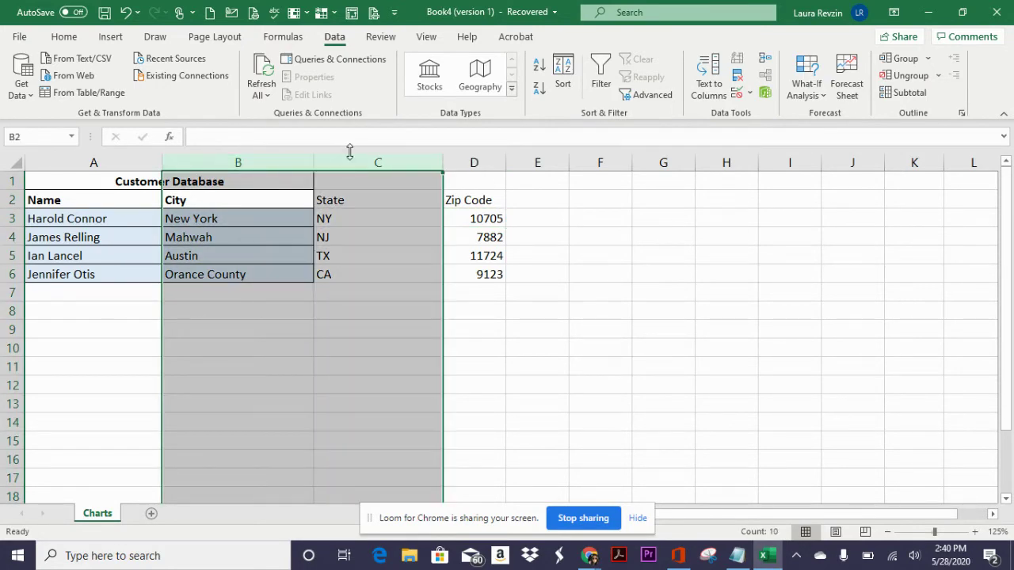
pyautogui.rightClick(354, 163)
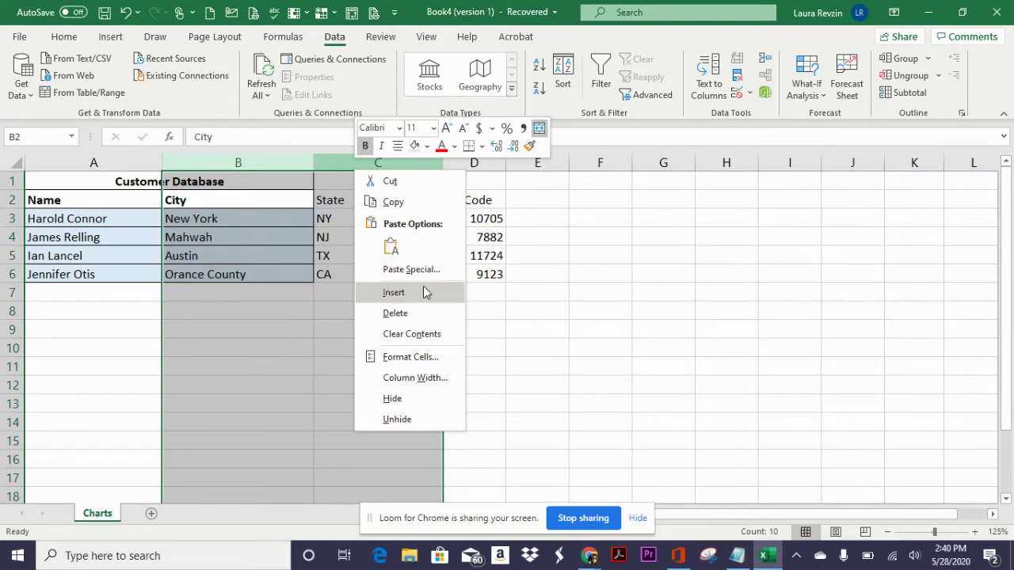
pyautogui.click(424, 293)
pyautogui.click(321, 310)
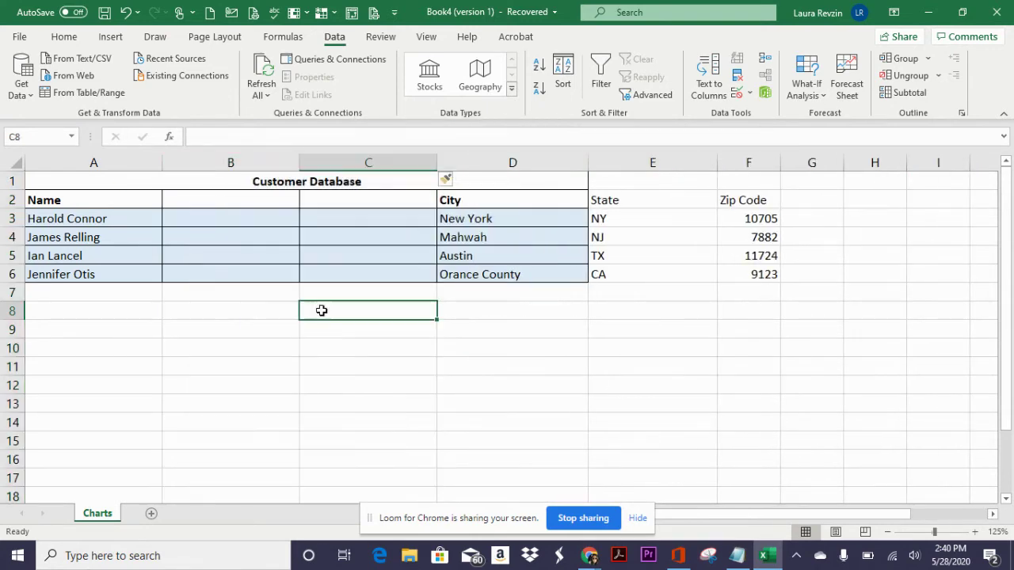
# - Type the first customer's first name in B3 and Flash Fill the rest of B3:B6
pyautogui.click(246, 219)
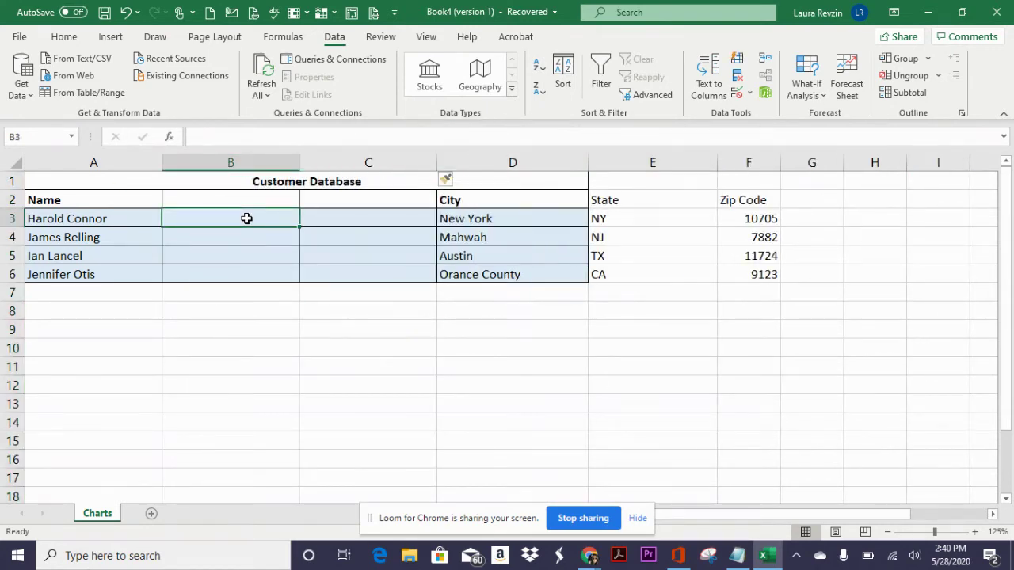
pyautogui.press('Return')
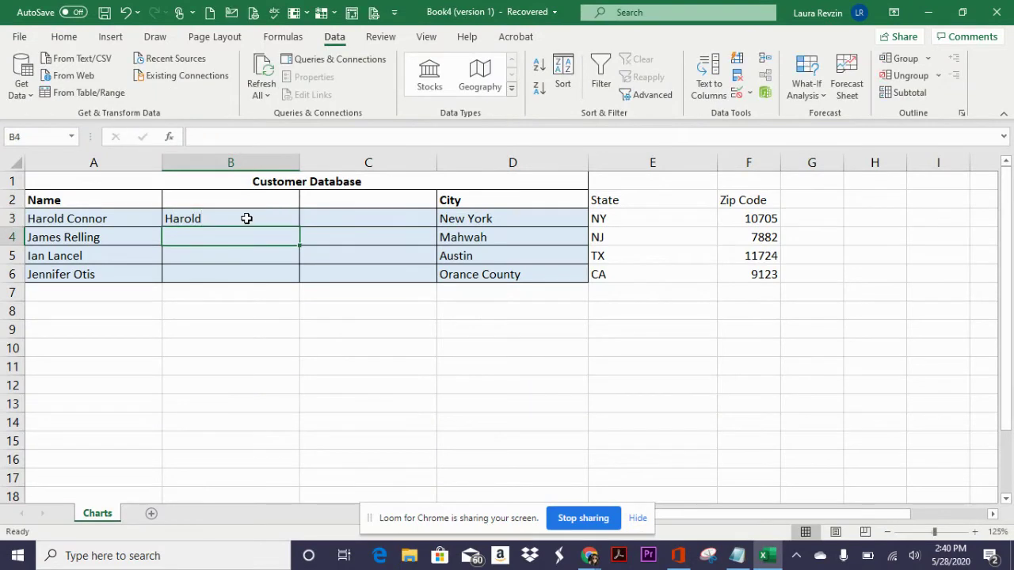
pyautogui.click(241, 219)
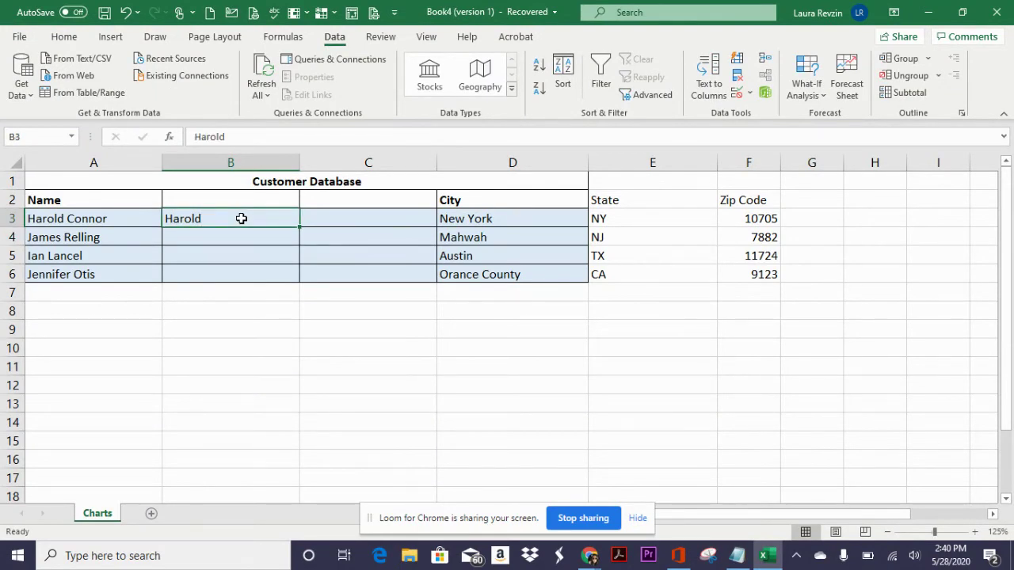
pyautogui.moveTo(242, 219); pyautogui.dragTo(245, 271)
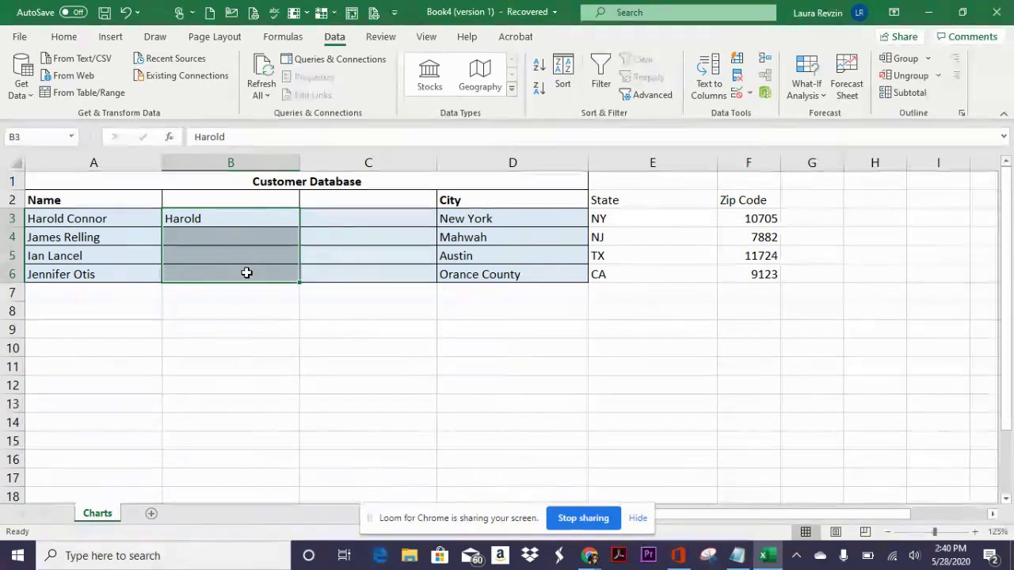
pyautogui.click(737, 58)
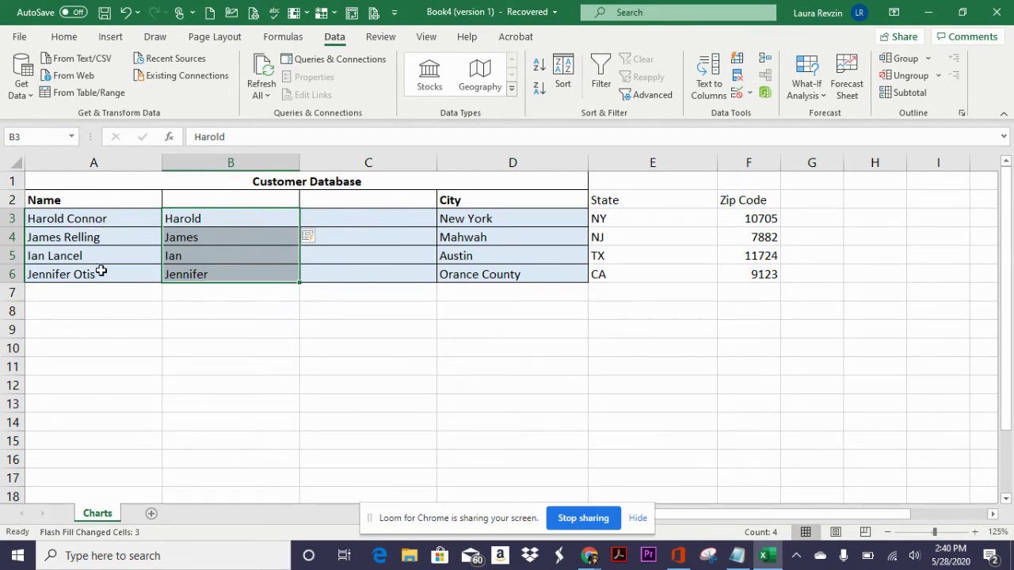
pyautogui.click(338, 217)
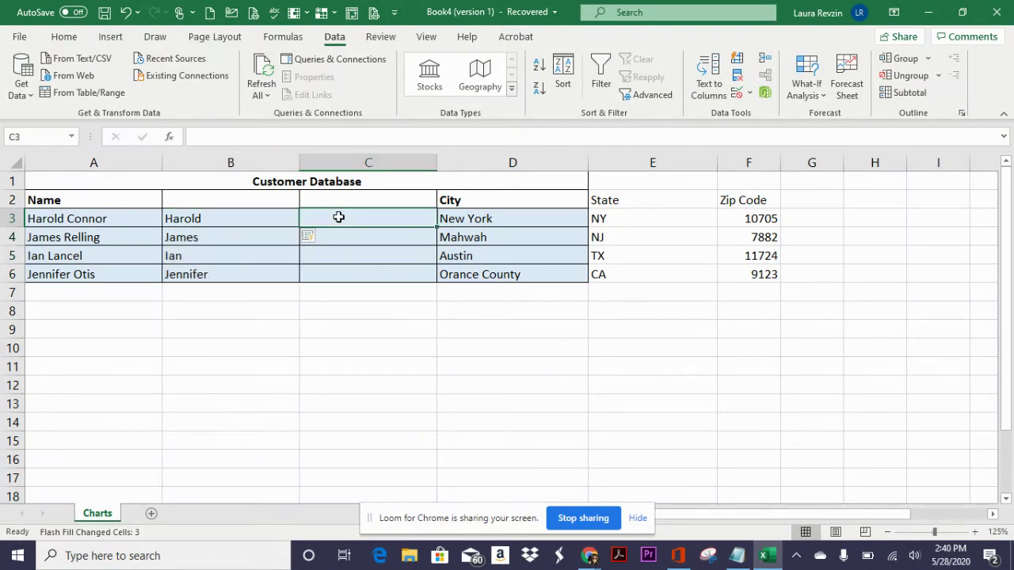
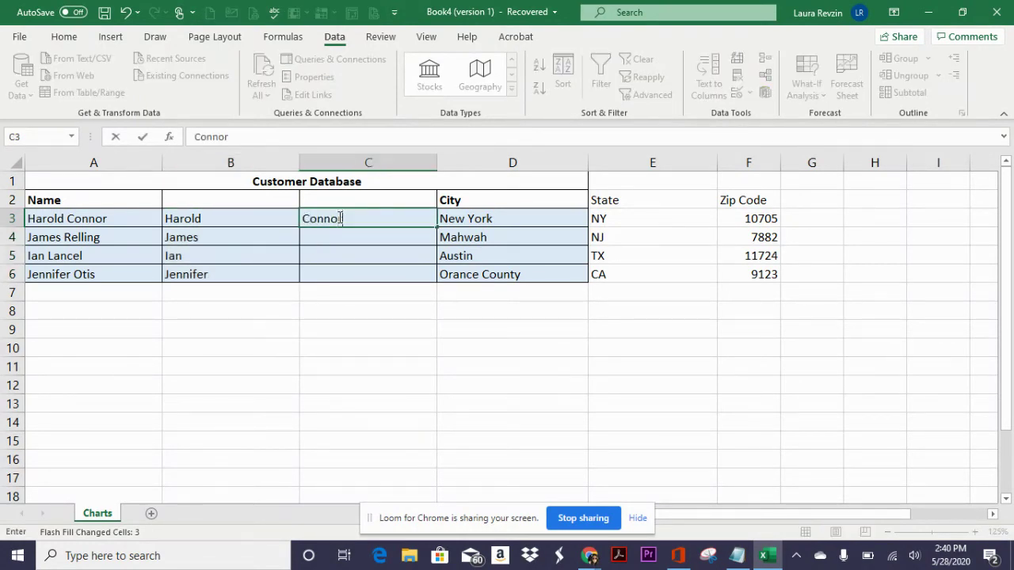
# - Type the first customer's last name in C3 and Flash Fill C3:C6 after dismissing the no-pattern warning
pyautogui.press('Return')
pyautogui.click(338, 217)
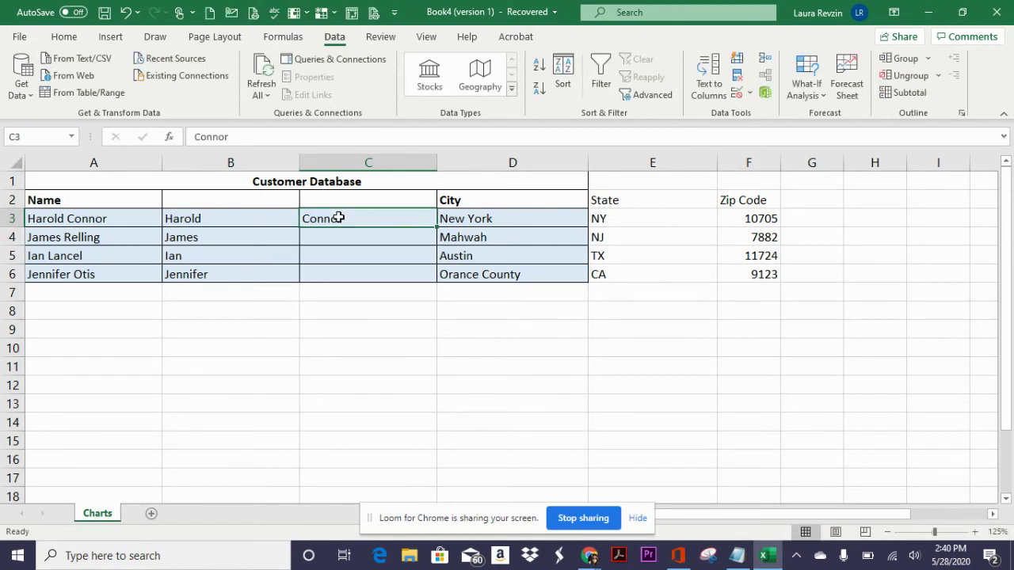
pyautogui.click(734, 62)
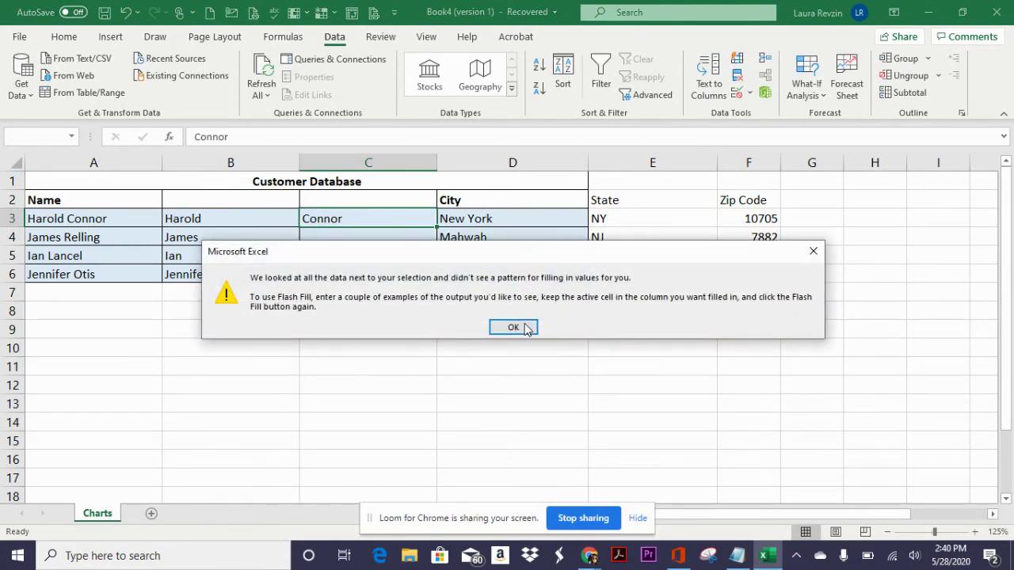
pyautogui.click(517, 325)
pyautogui.moveTo(407, 219); pyautogui.dragTo(407, 271)
pyautogui.click(737, 61)
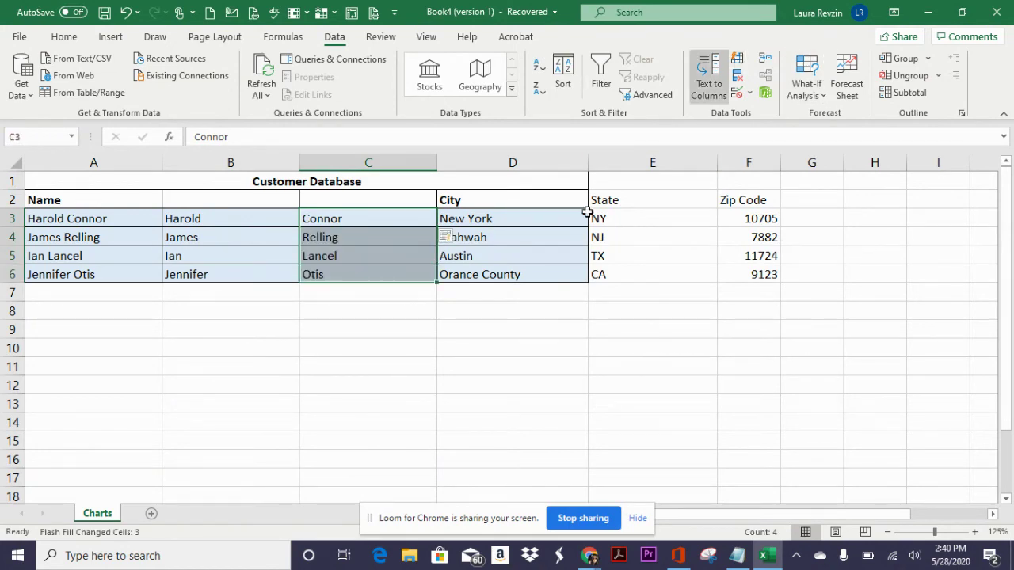
pyautogui.click(417, 296)
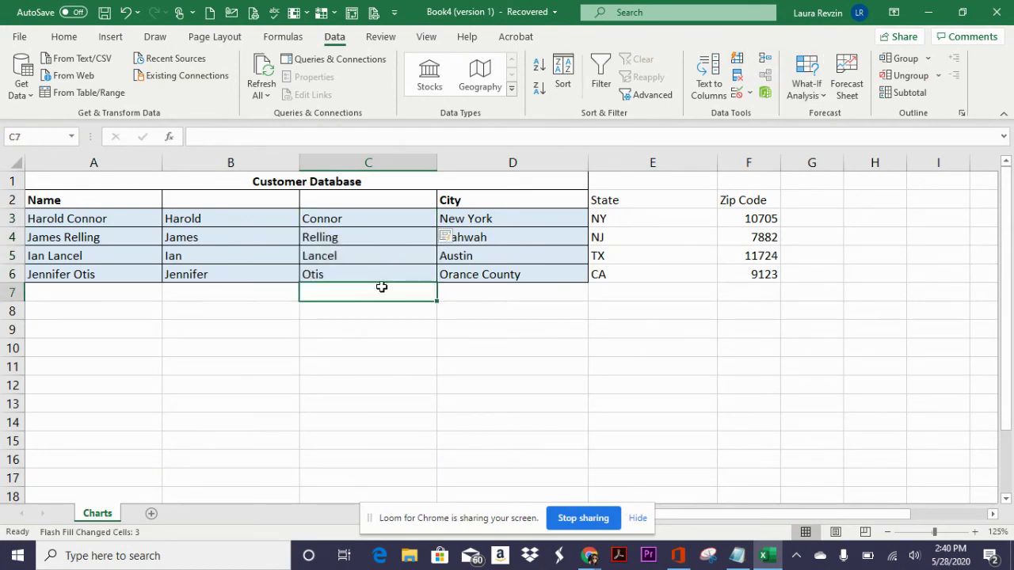
pyautogui.click(245, 203)
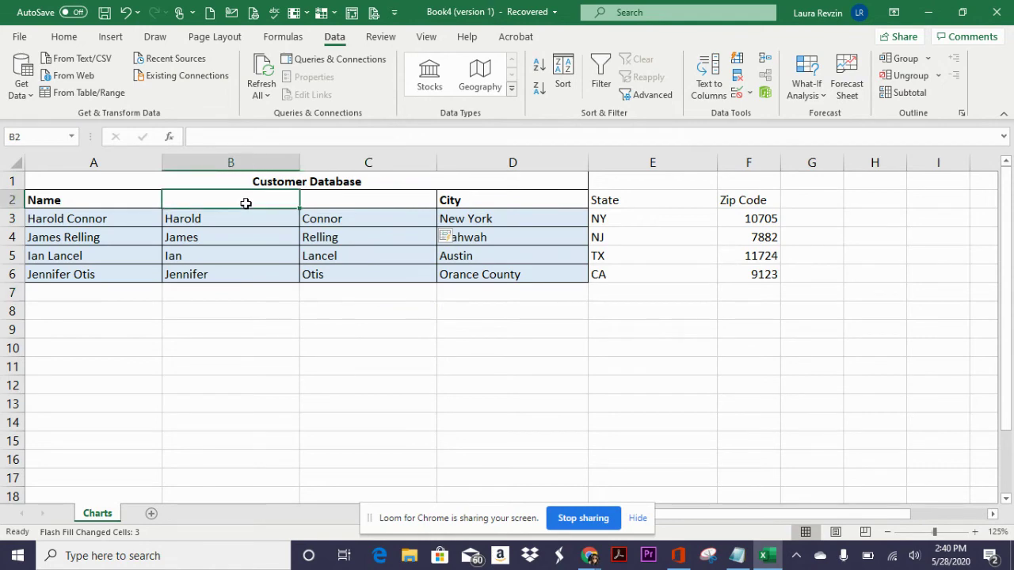
# - Enter the headers First Name in B2 and Last Name in C2
pyautogui.write('First Na')
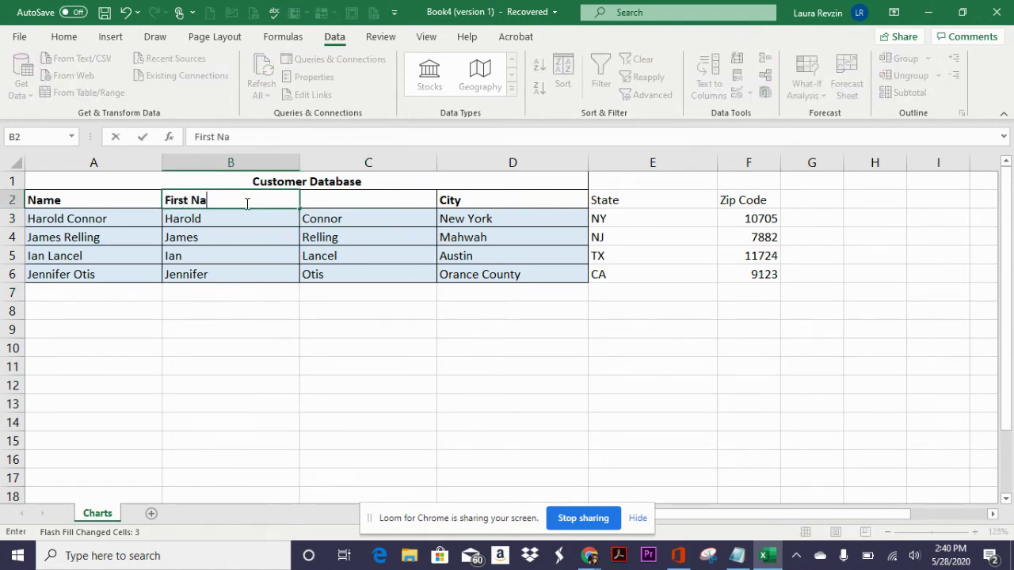
pyautogui.write('me')
pyautogui.press('Tab')
pyautogui.write('Last Na')
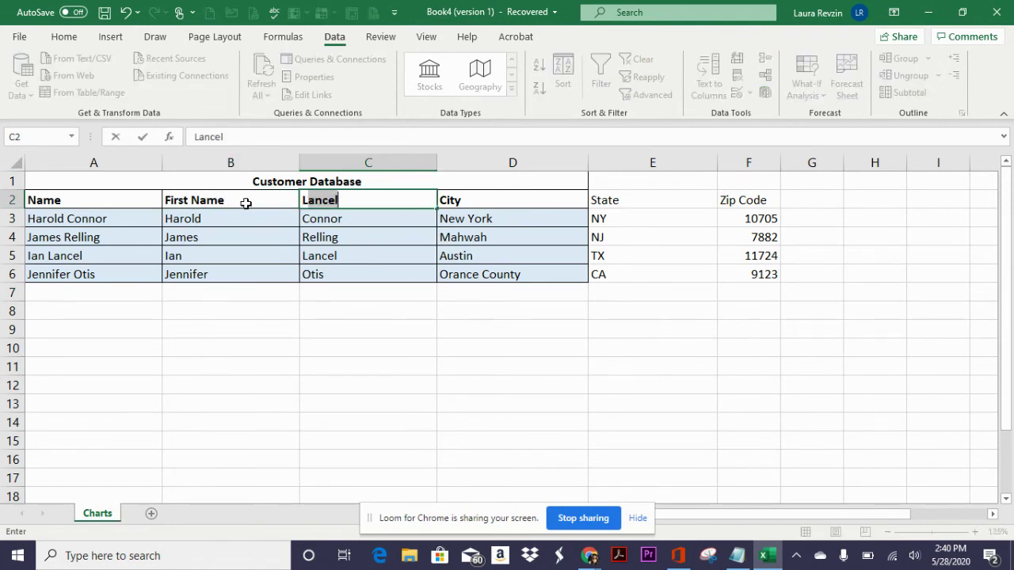
pyautogui.write('me')
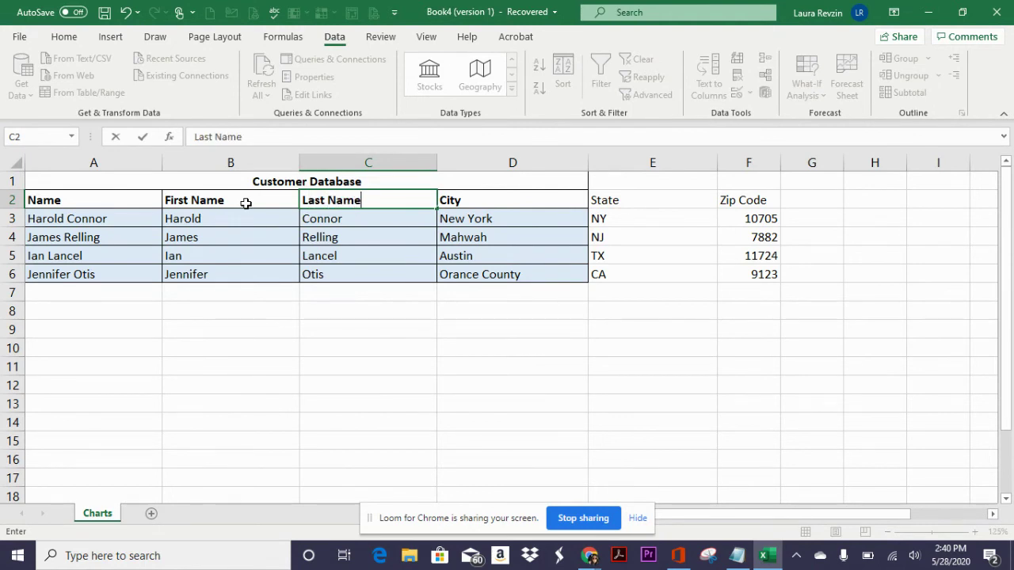
pyautogui.press('Return')
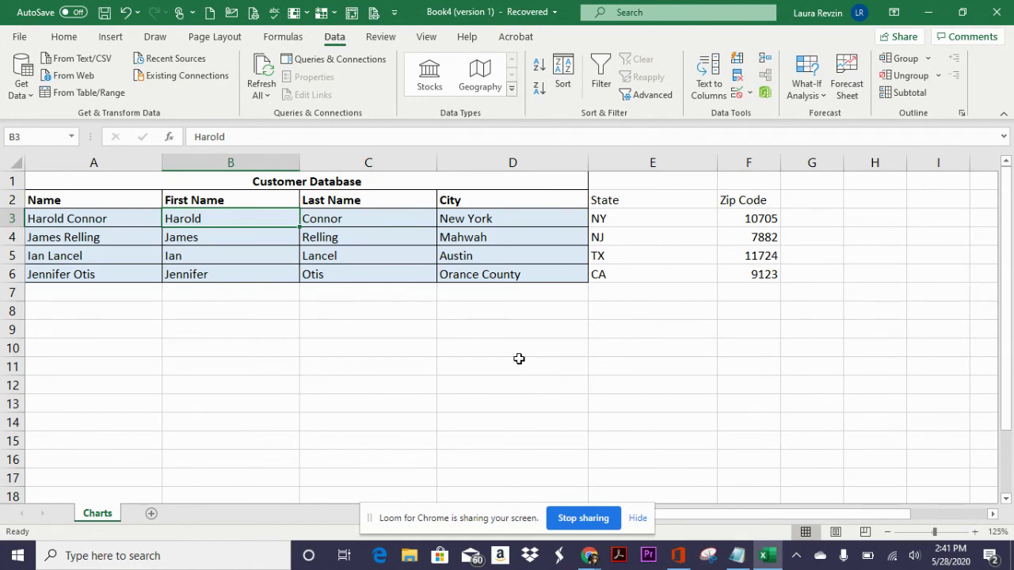
pyautogui.rightClick(588, 557)
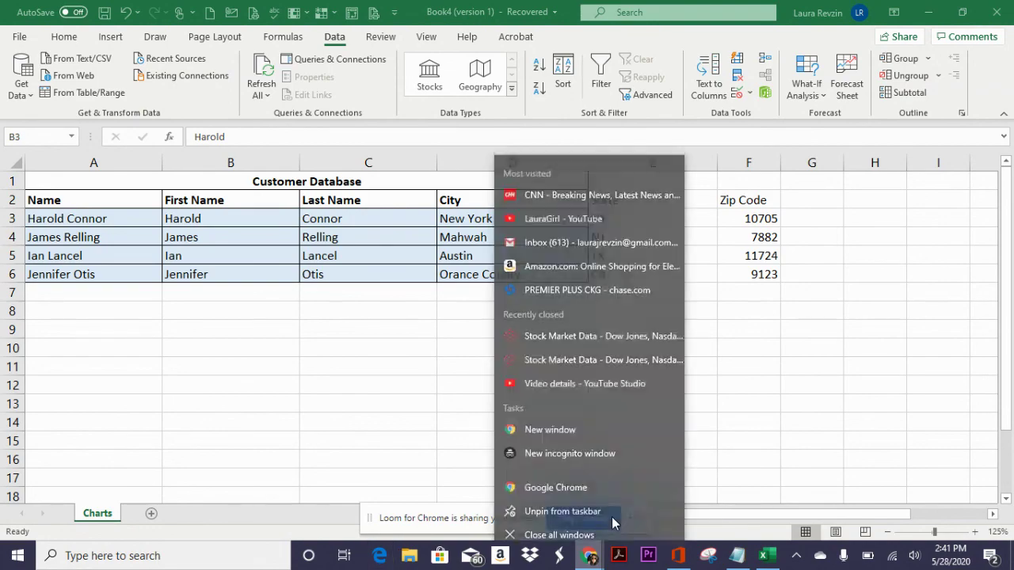